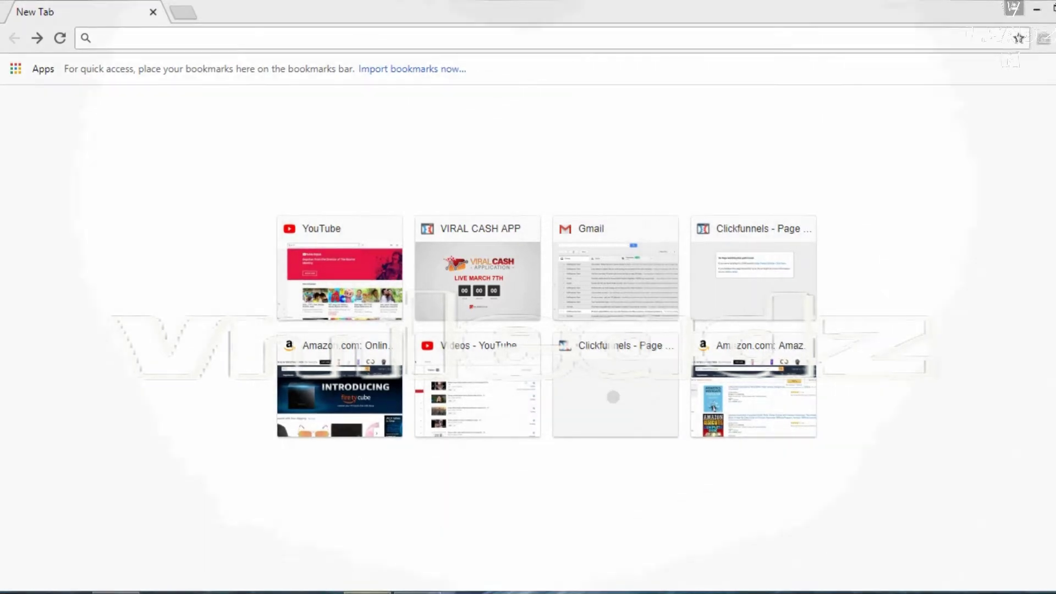
{"action": "left_click", "coordinate": [367, 591]}
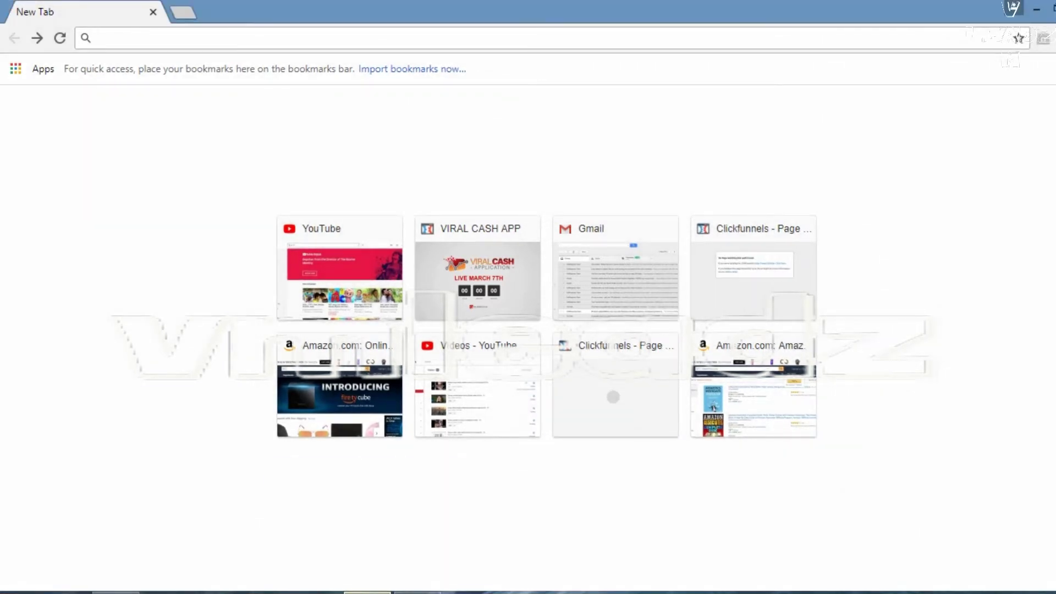
{"action": "right_click", "coordinate": [131, 42]}
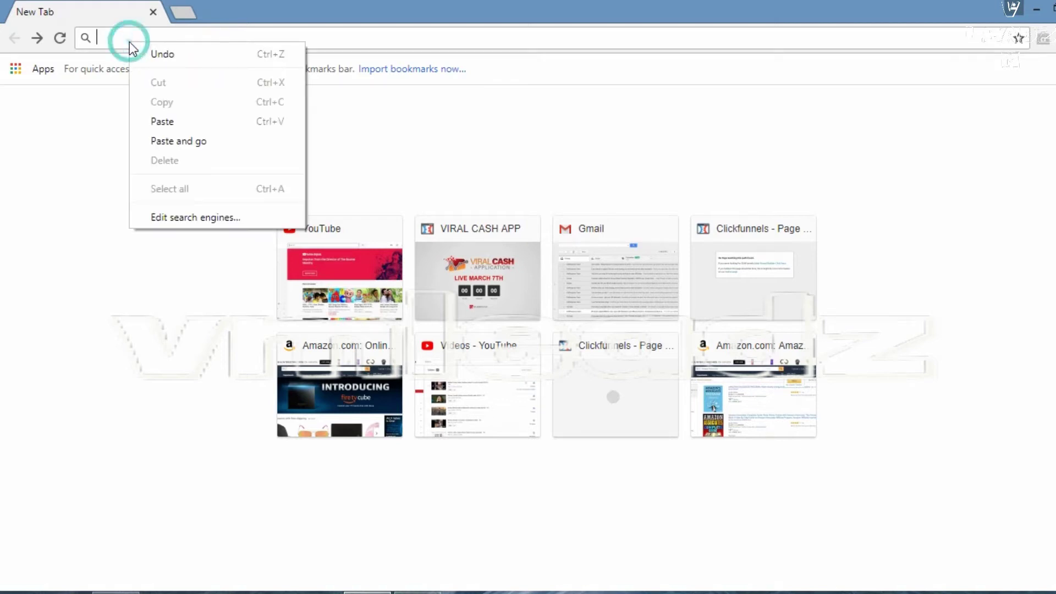
{"action": "left_click", "coordinate": [165, 123]}
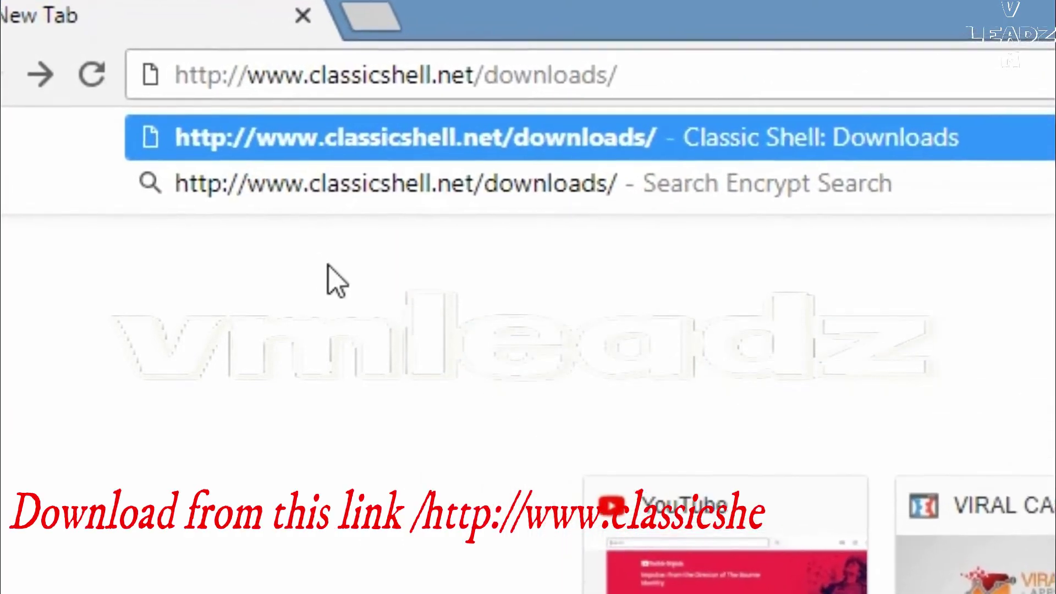
{"action": "key", "text": "Return"}
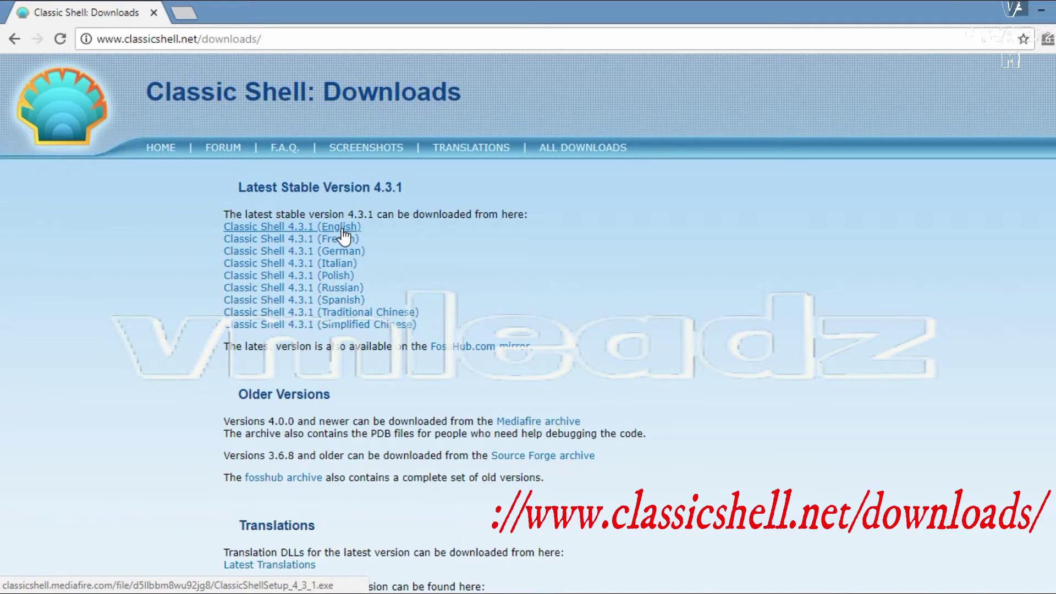
- Download the 'Classic Shell 4.3.1 (English)' installer and bring up the Downloads folder
{"action": "left_click", "coordinate": [340, 227]}
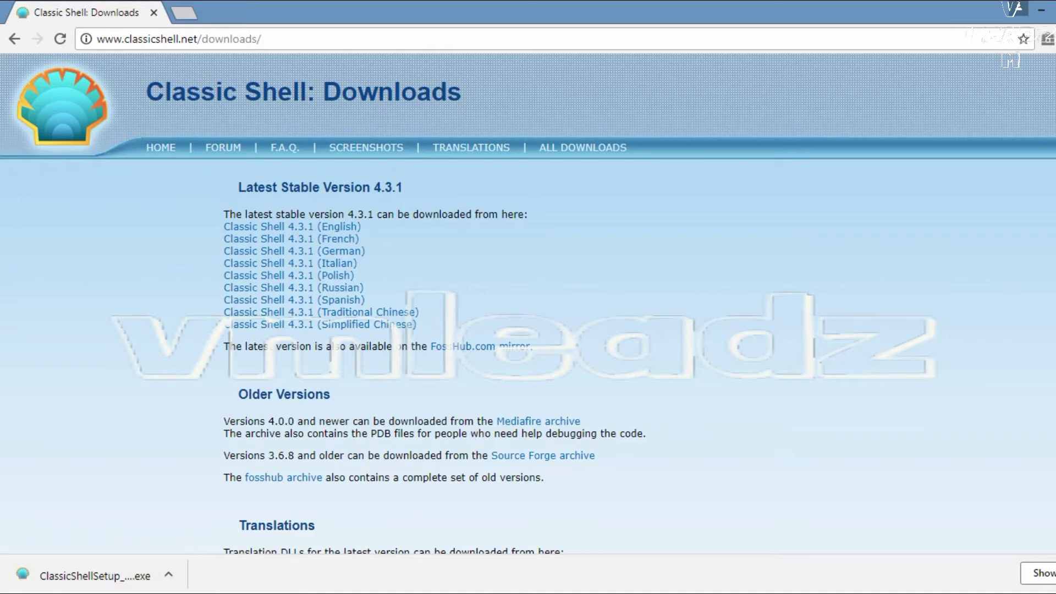
{"action": "key", "text": "super+e"}
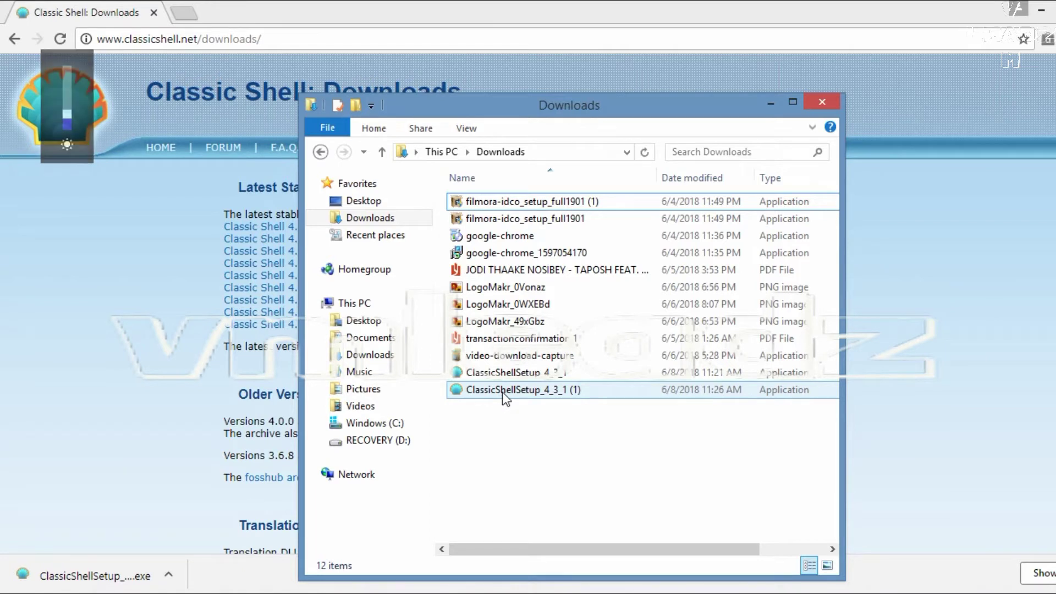
- Launch the ClassicShellSetup_4_3_1 (1) installer from the Downloads folder
{"action": "left_click", "coordinate": [502, 392]}
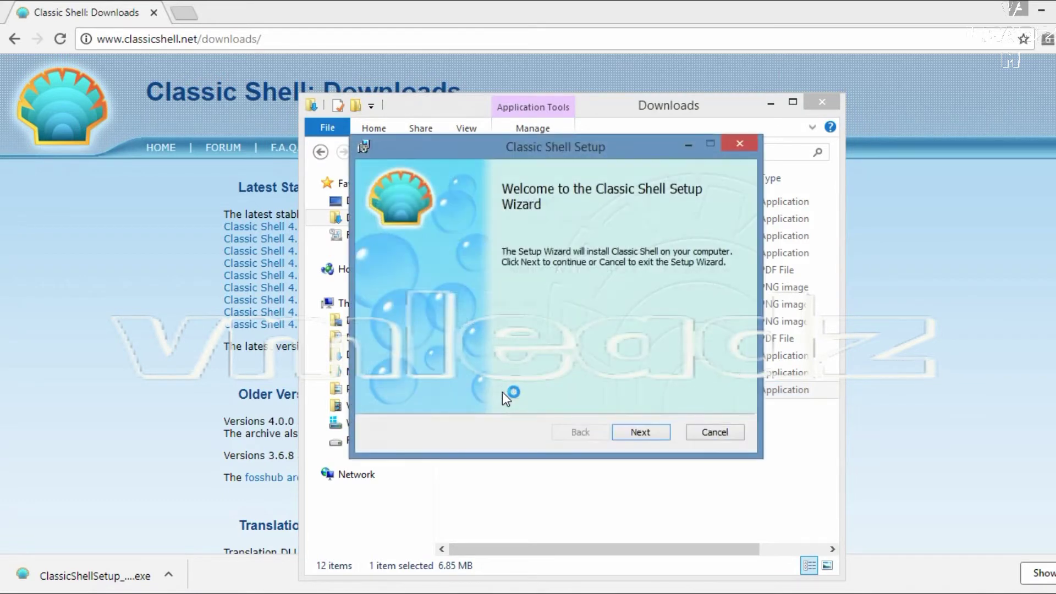
- Accept the Classic Shell license terms and continue to the Custom Setup features page
{"action": "left_click", "coordinate": [643, 433]}
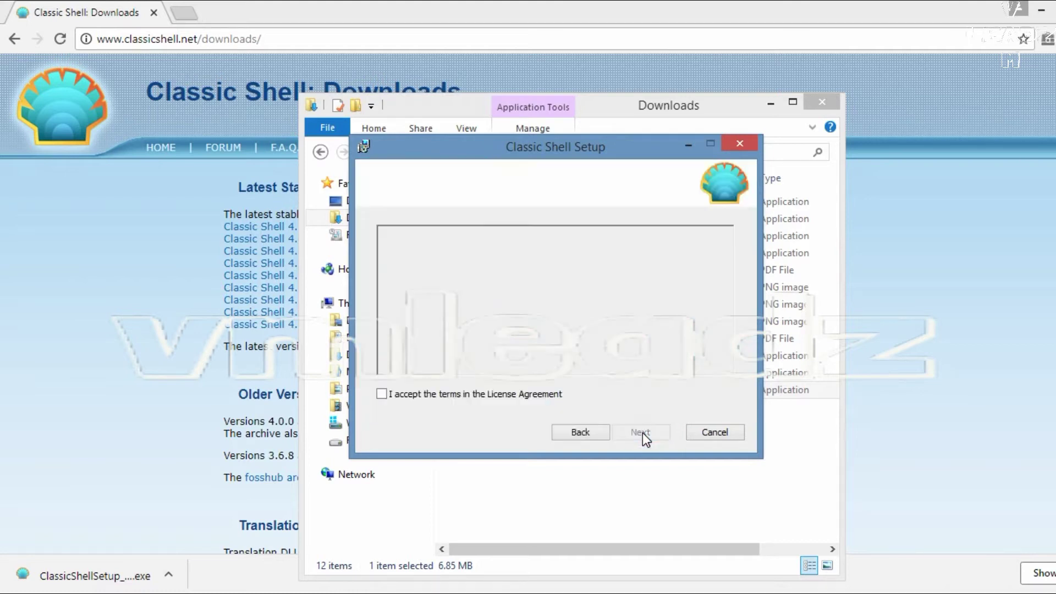
{"action": "left_click", "coordinate": [382, 395]}
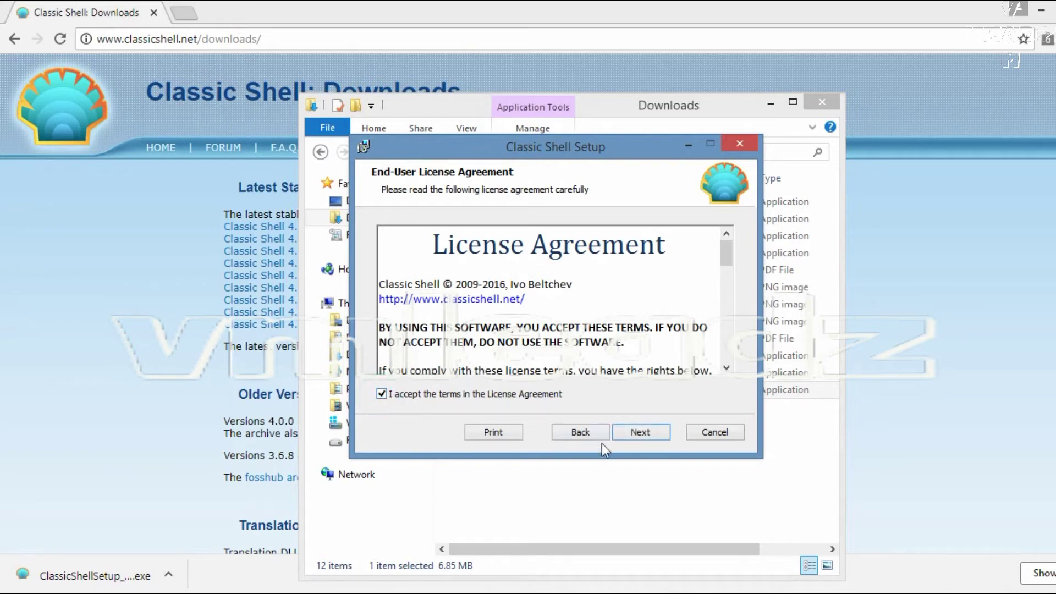
{"action": "left_click", "coordinate": [638, 434]}
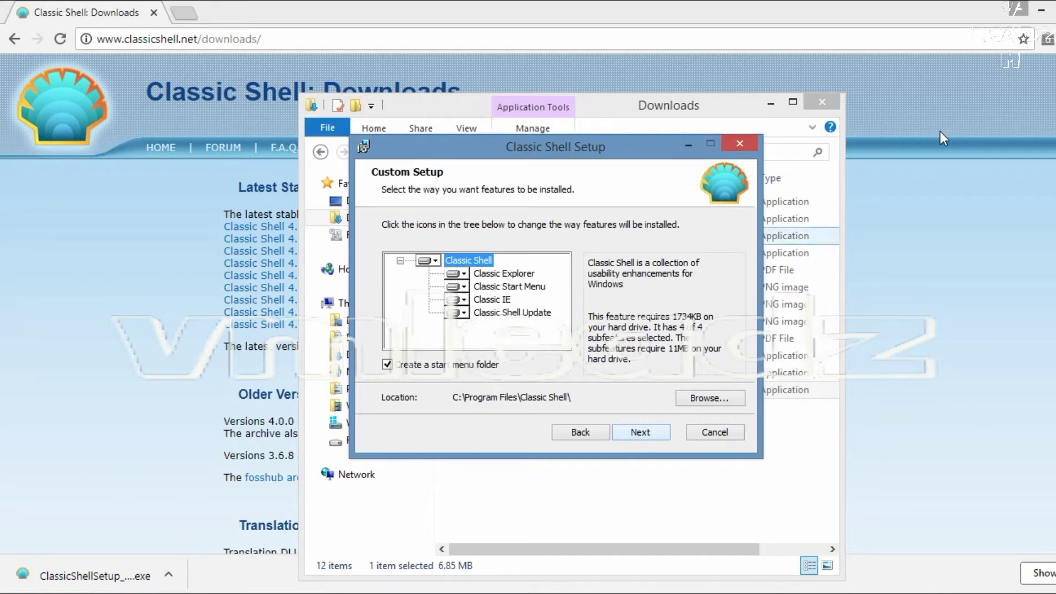
- Glance at the Windows Start screen, then keep the default Custom Setup features and continue
{"action": "left_click", "coordinate": [684, 144]}
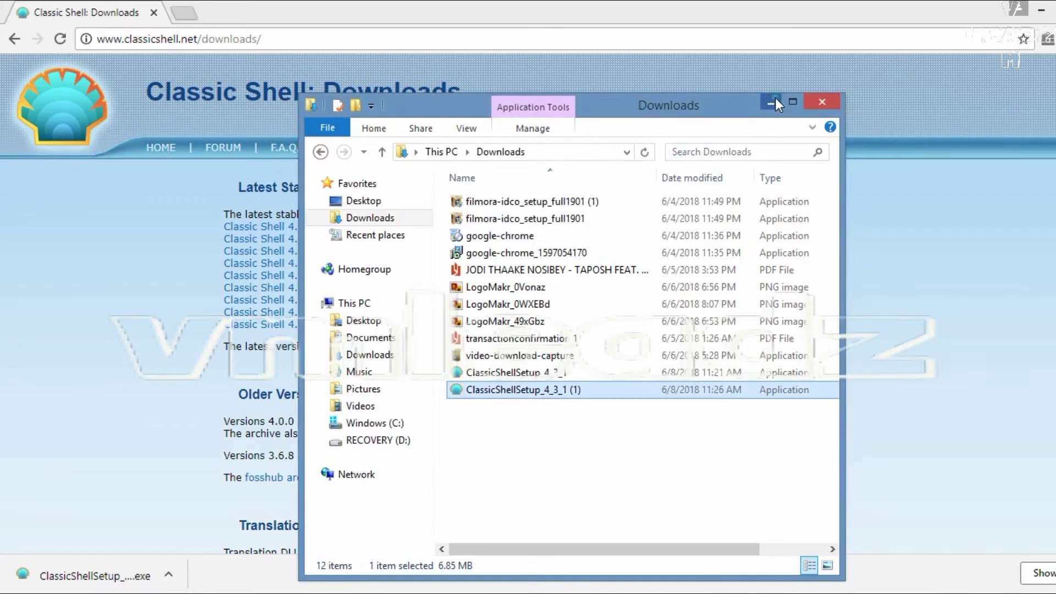
{"action": "left_click", "coordinate": [776, 101]}
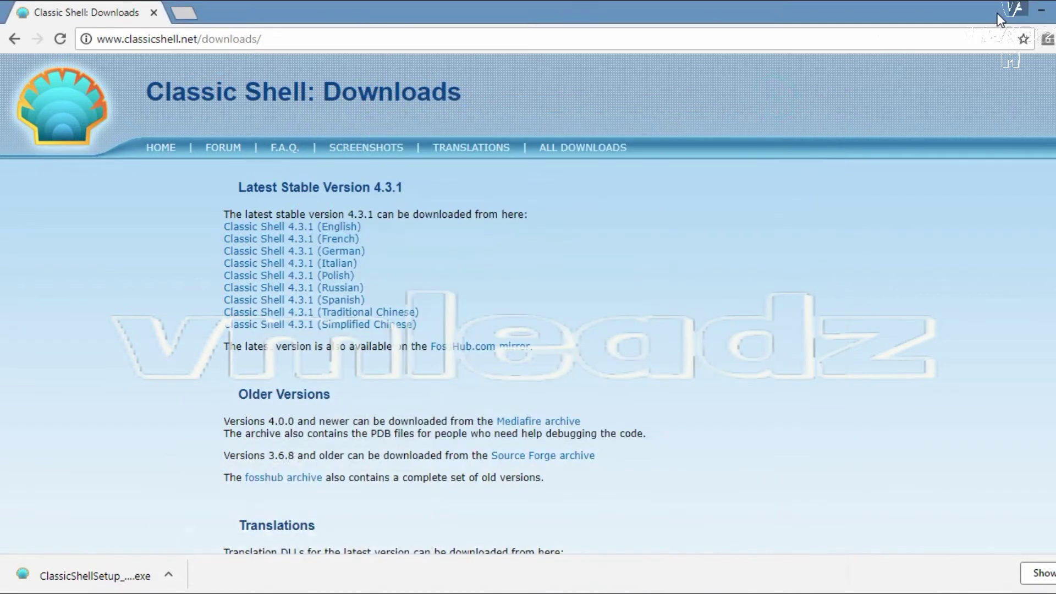
{"action": "left_click", "coordinate": [27, 591]}
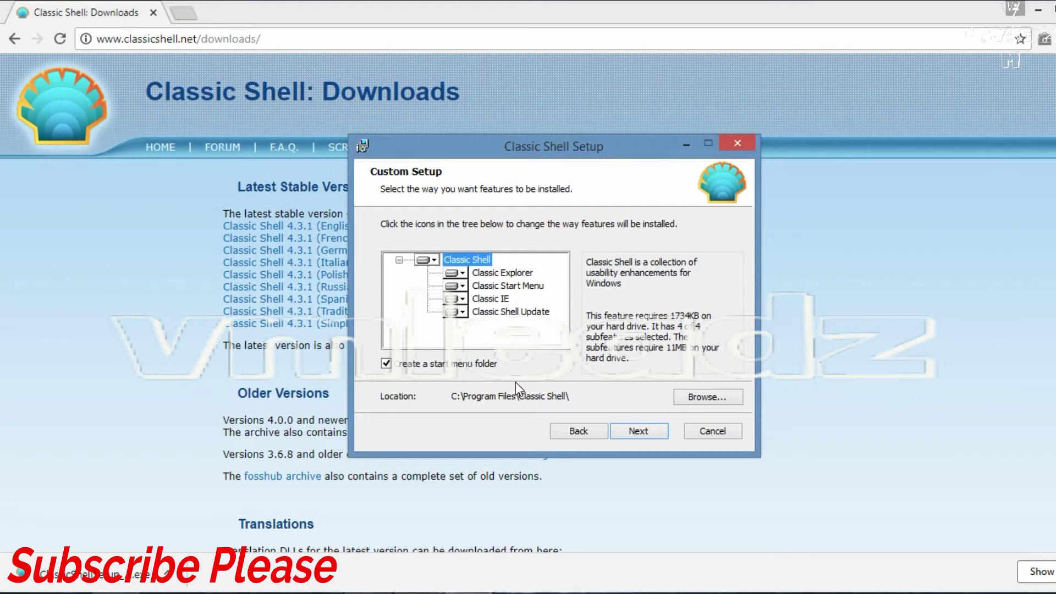
{"action": "left_click", "coordinate": [649, 431]}
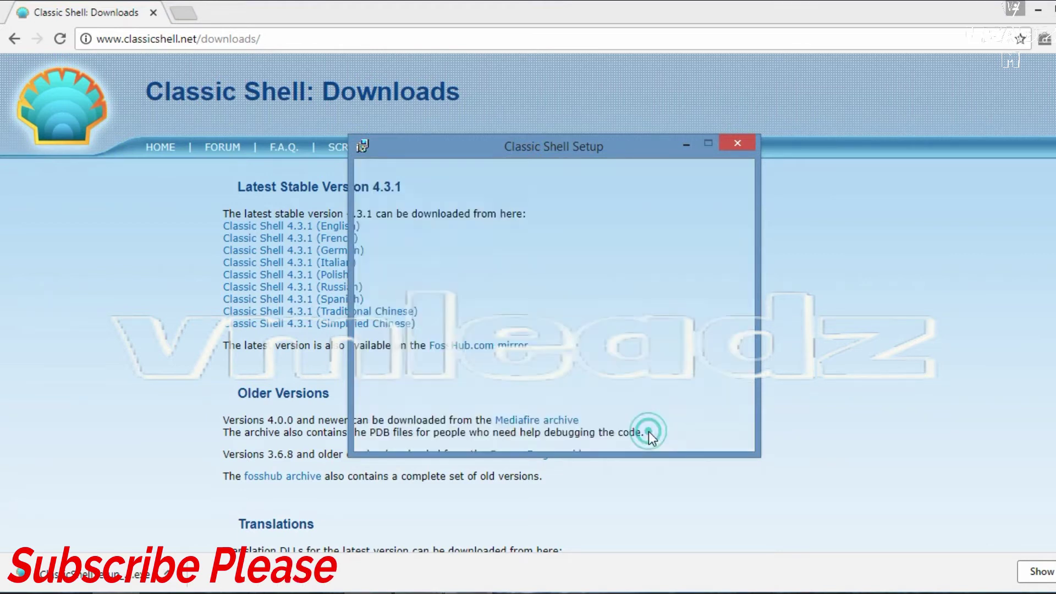
- Install Classic Shell and wait for the wizard's completed page
{"action": "left_click", "coordinate": [649, 431]}
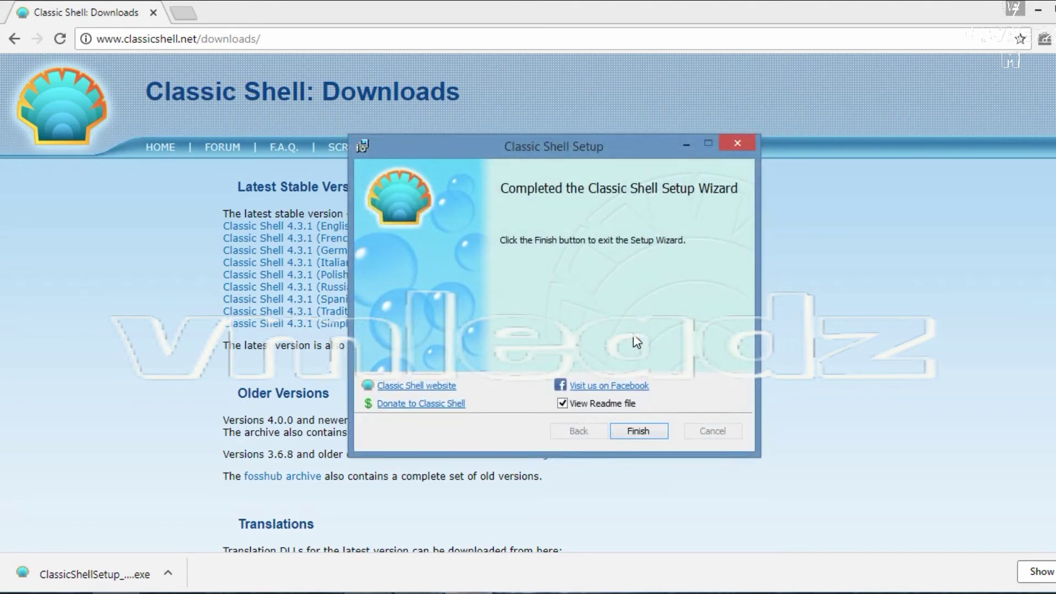
- Finish setup to view the ClassicShellReadme in WordPad, then close the readme
{"action": "left_click", "coordinate": [642, 432]}
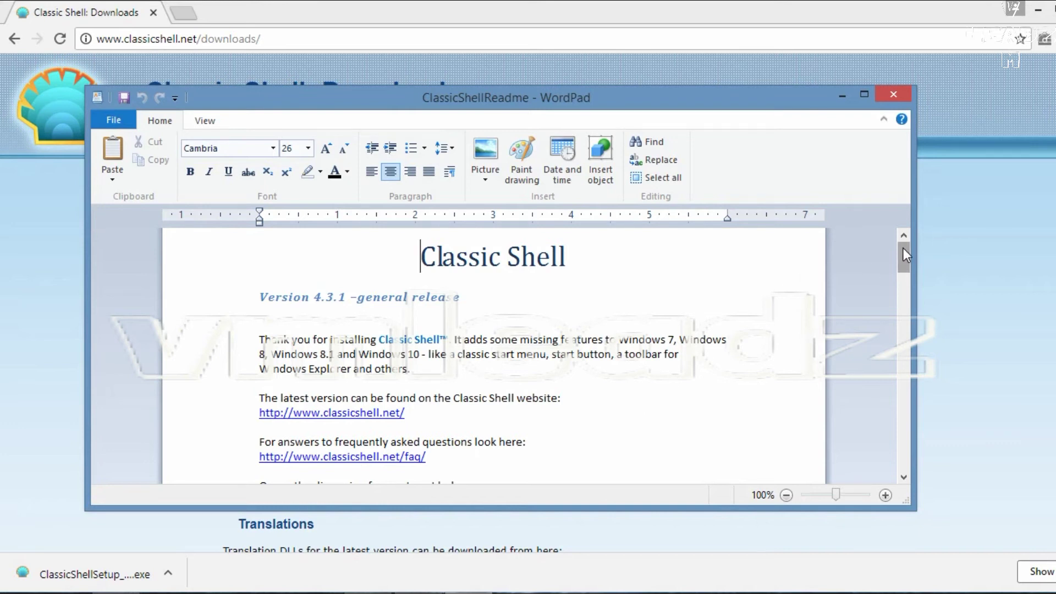
{"action": "left_click_drag", "start_coordinate": [904, 252], "coordinate": [912, 437]}
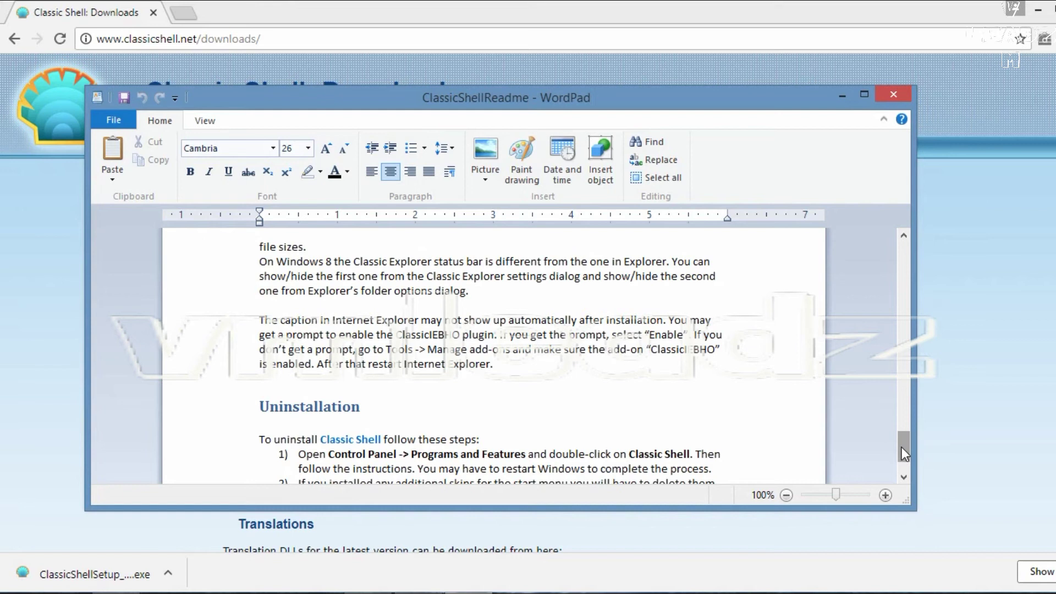
{"action": "left_click_drag", "start_coordinate": [901, 449], "coordinate": [903, 471]}
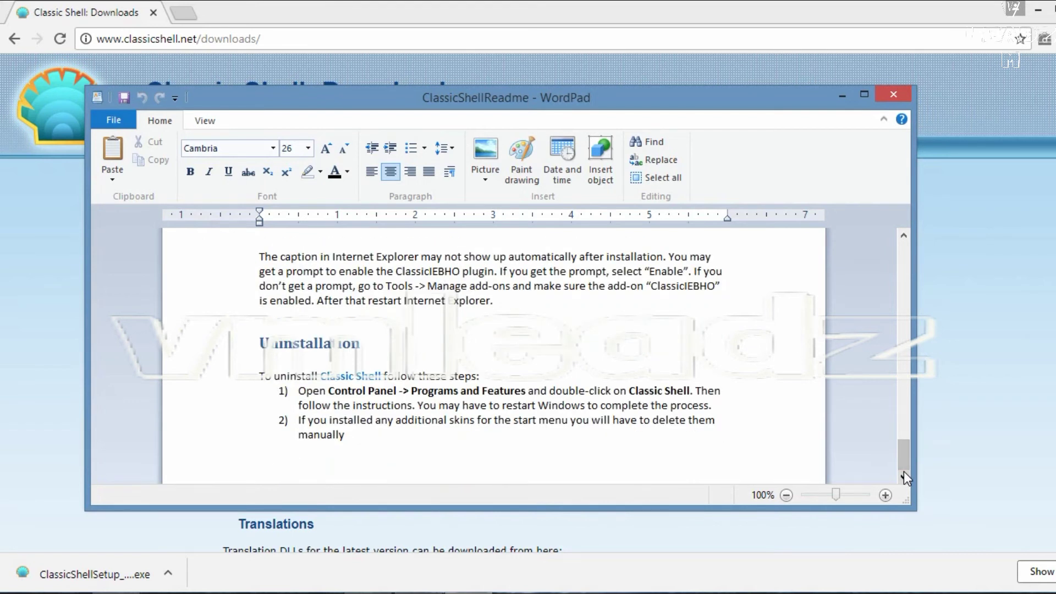
{"action": "left_click", "coordinate": [898, 94]}
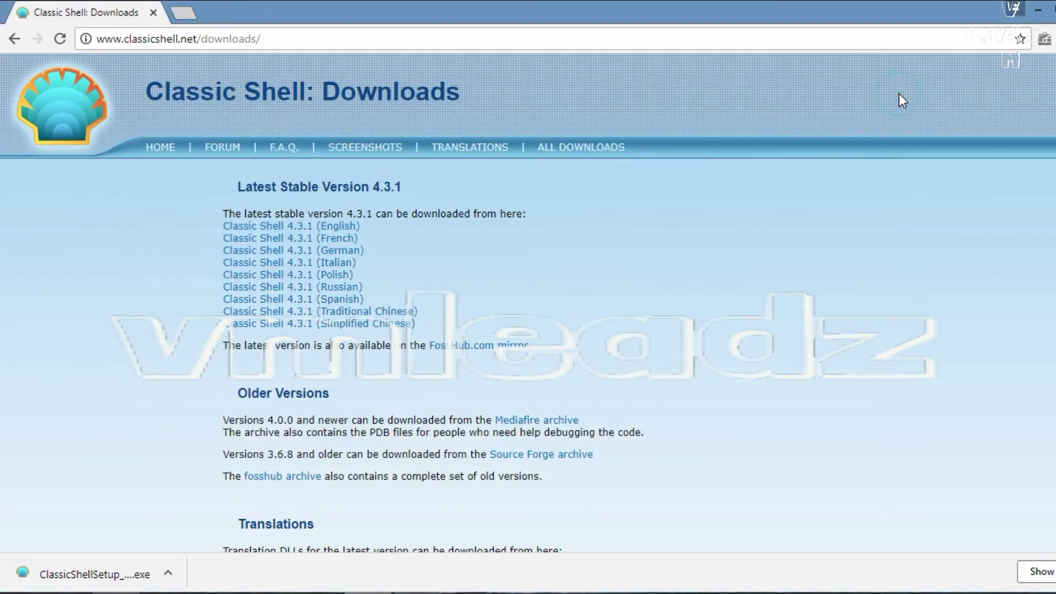
- In Settings for Classic Start Menu, choose 'Windows 7 style' and confirm with OK
{"action": "left_click", "coordinate": [1041, 15]}
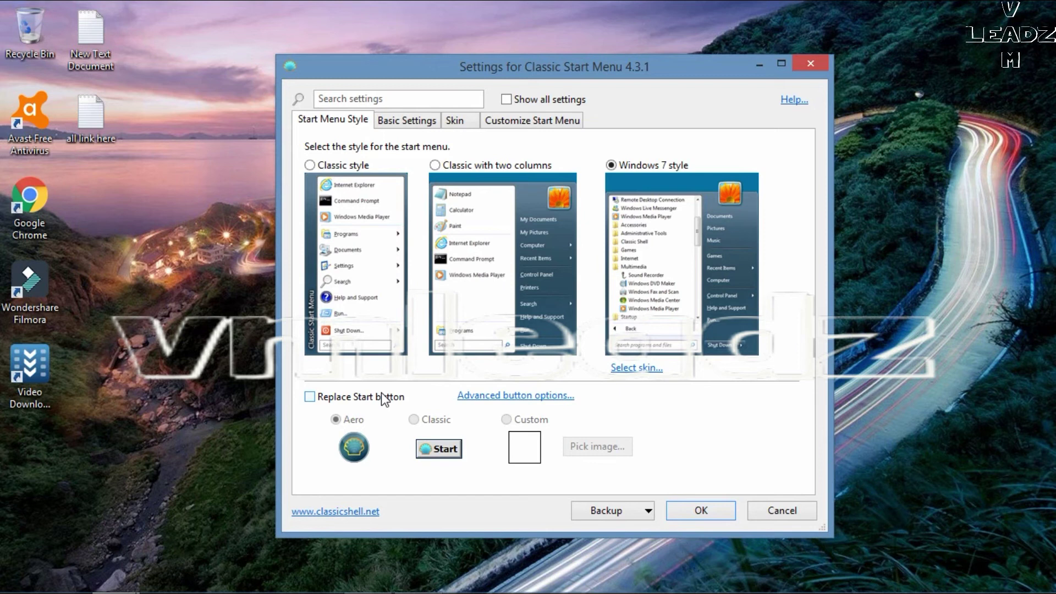
{"action": "mouse_move", "coordinate": [667, 275]}
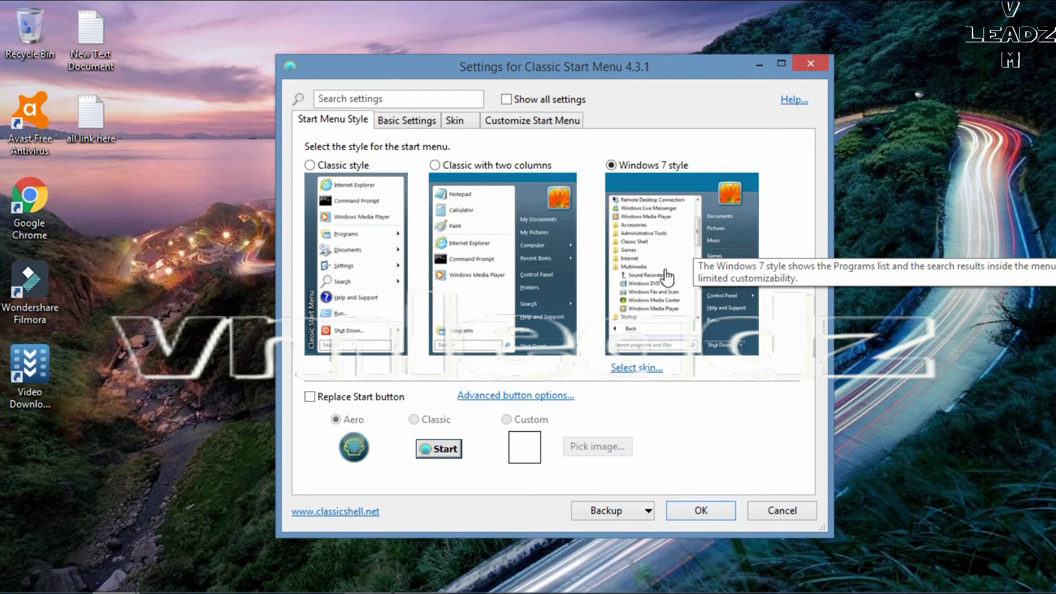
{"action": "left_click", "coordinate": [609, 165]}
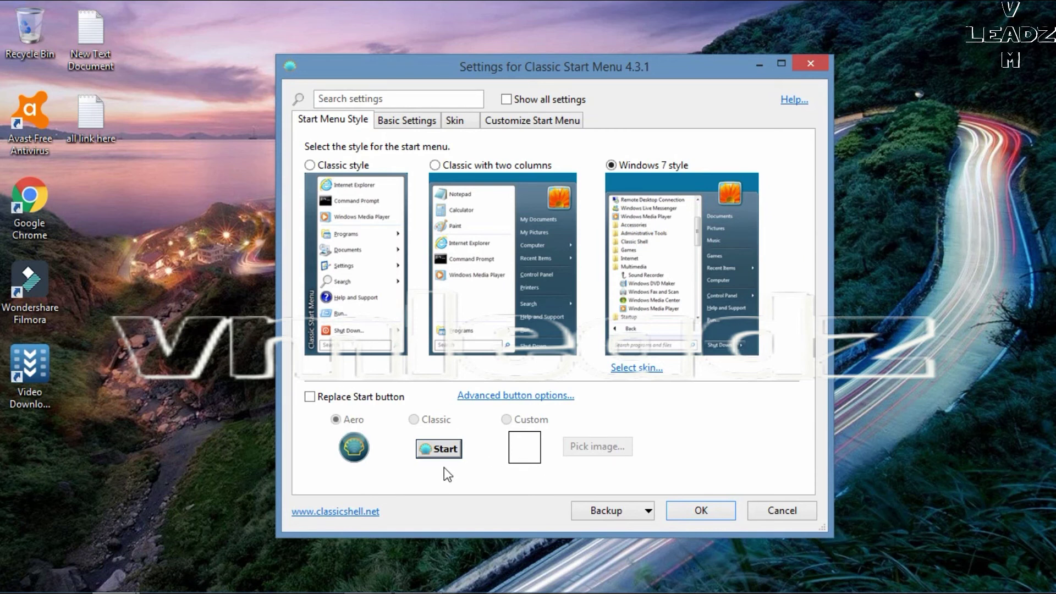
{"action": "left_click", "coordinate": [704, 511]}
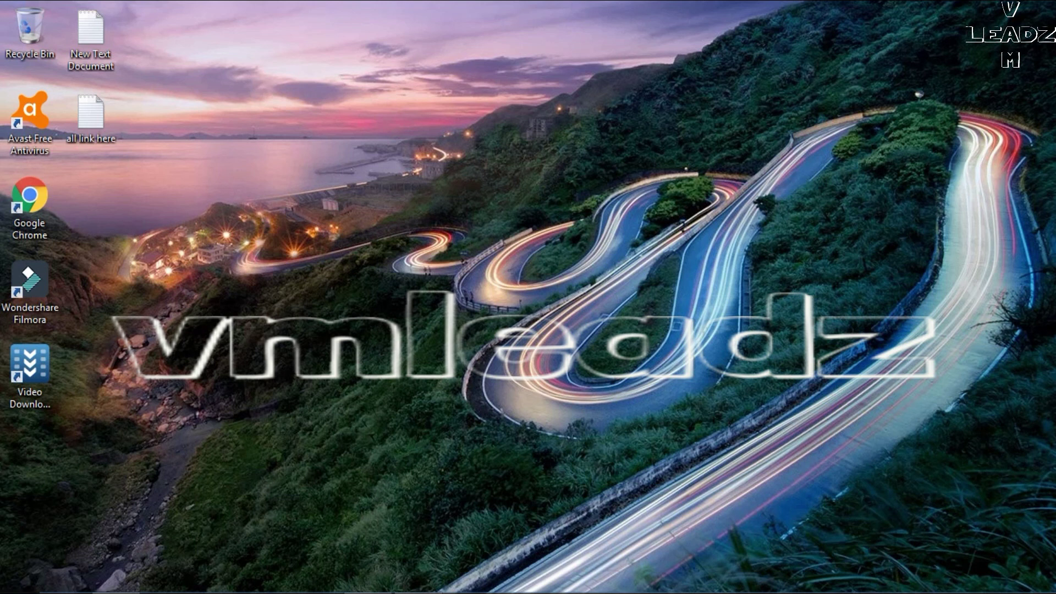
{"action": "key", "text": "super"}
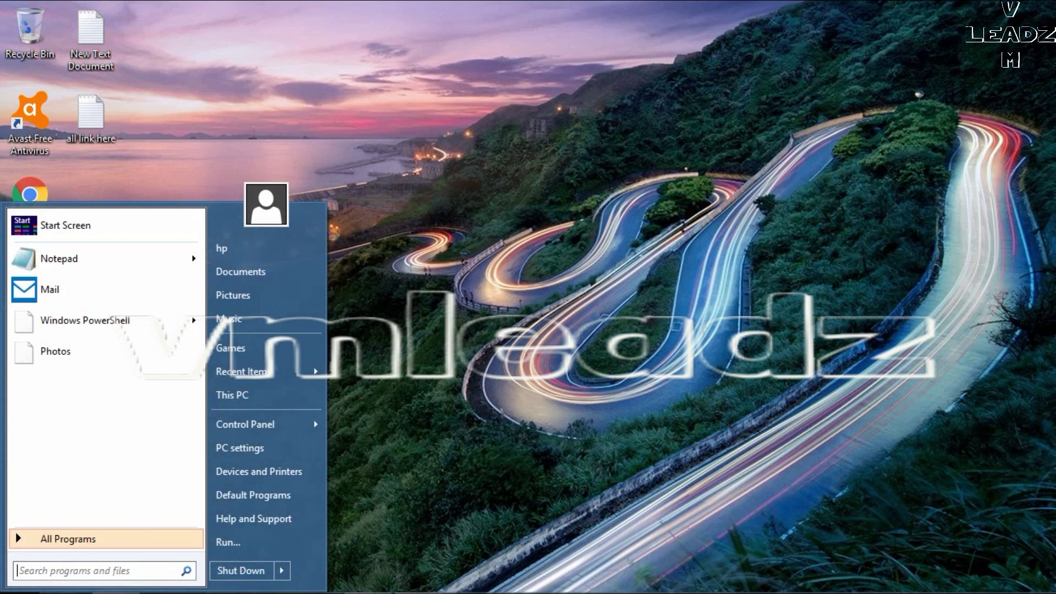
{"action": "left_click", "coordinate": [432, 414]}
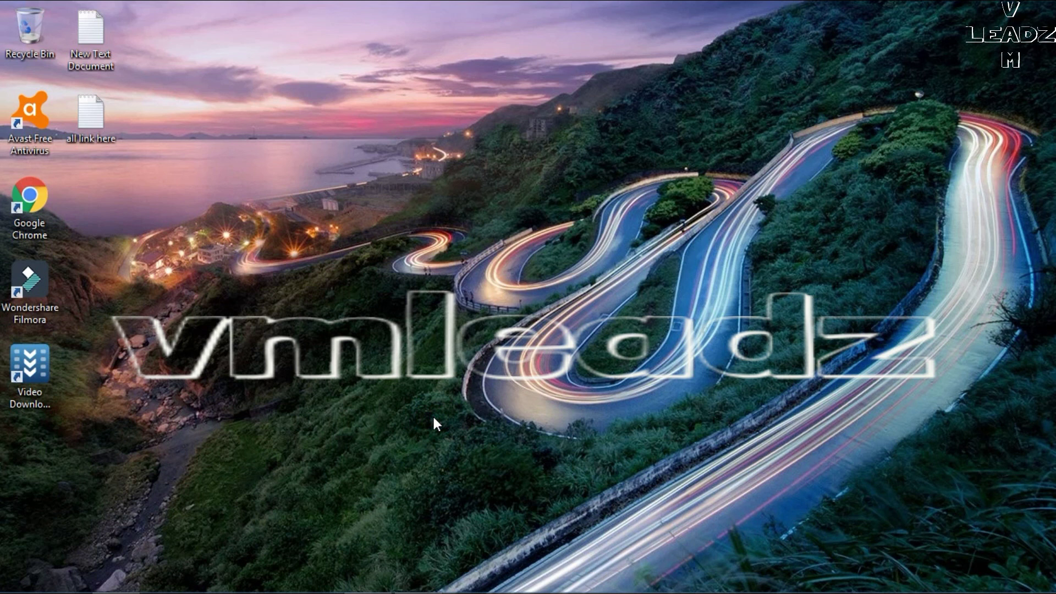